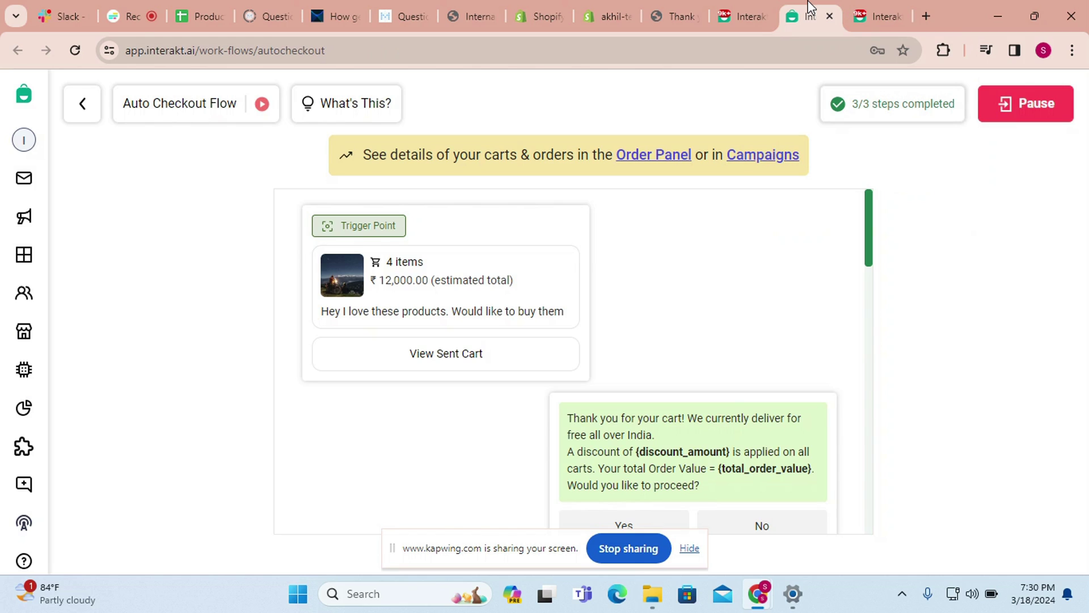
# - In Interakt's Developer Setting webhook dialog, verify WhatsApp Carts & Orders is ticked
pyautogui.click(741, 8)
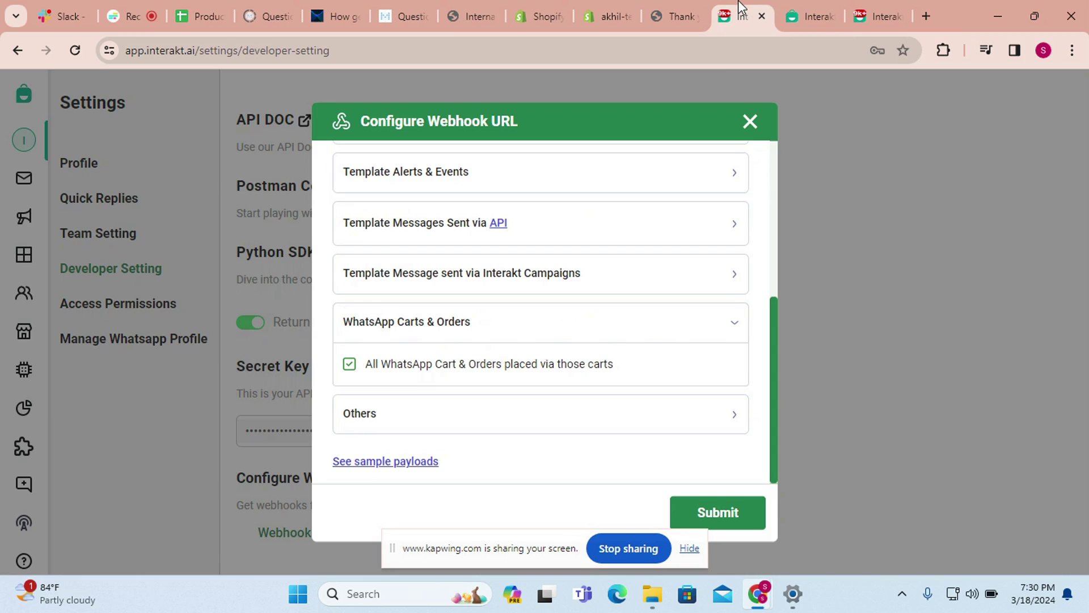
pyautogui.scroll(3, 652, 335)
pyautogui.scroll(2, 653, 334)
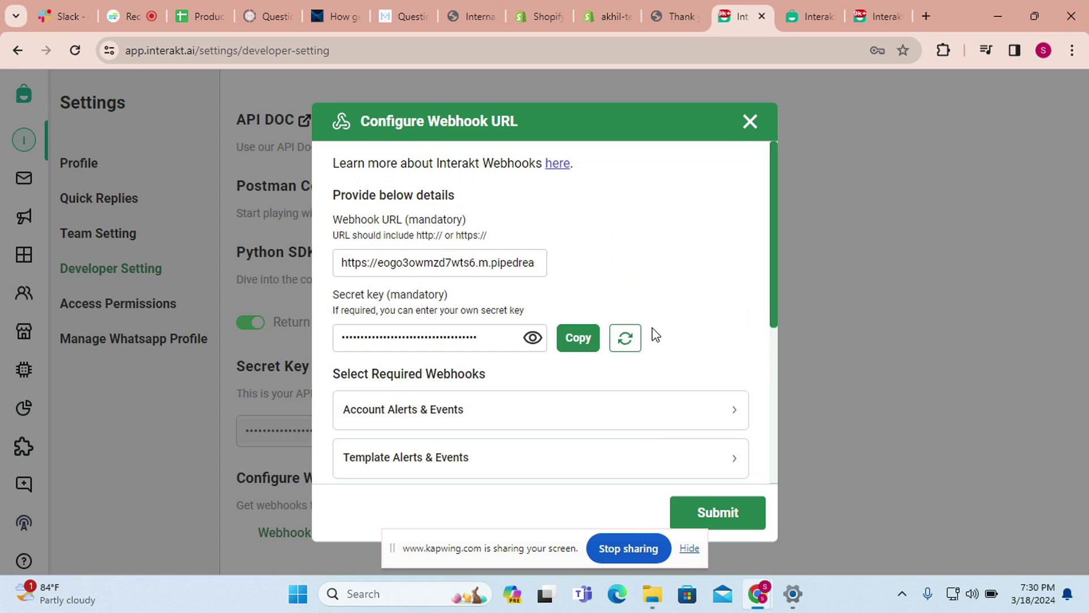
pyautogui.scroll(-5, 546, 270)
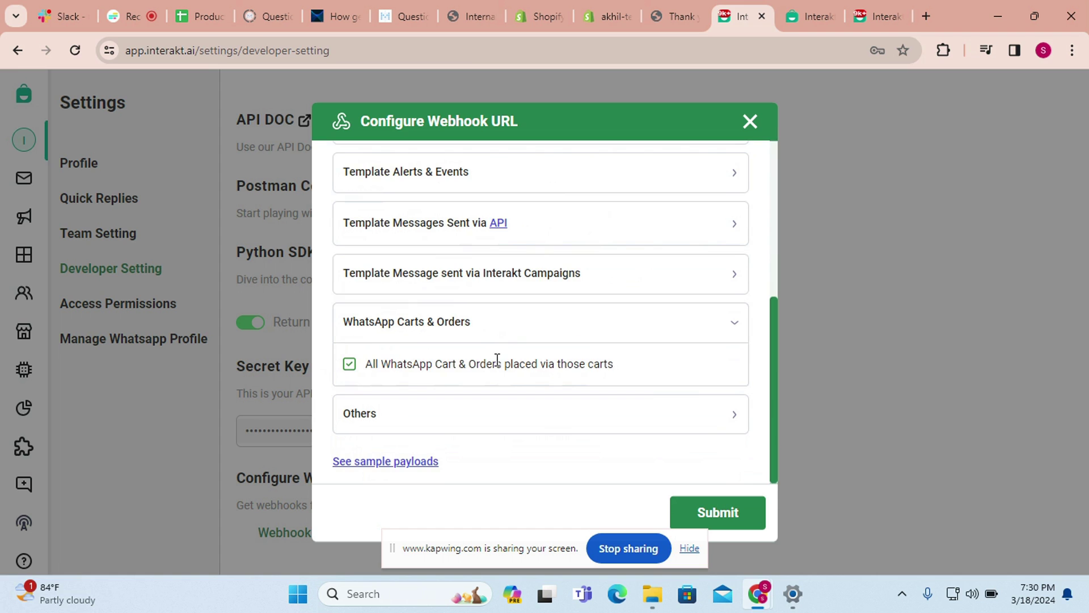
# - Add one Red Jacket from the catalogue and send the ₹9.99 cart to interakt.ai
pyautogui.hotkey('alt', 'Tab')
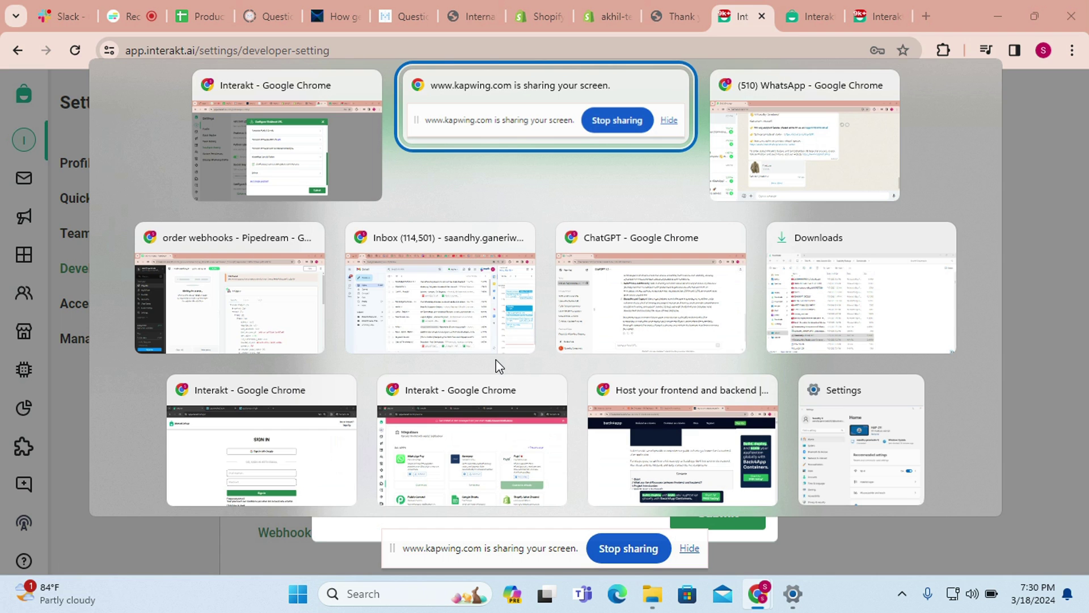
pyautogui.hotkey('alt', 'Tab')
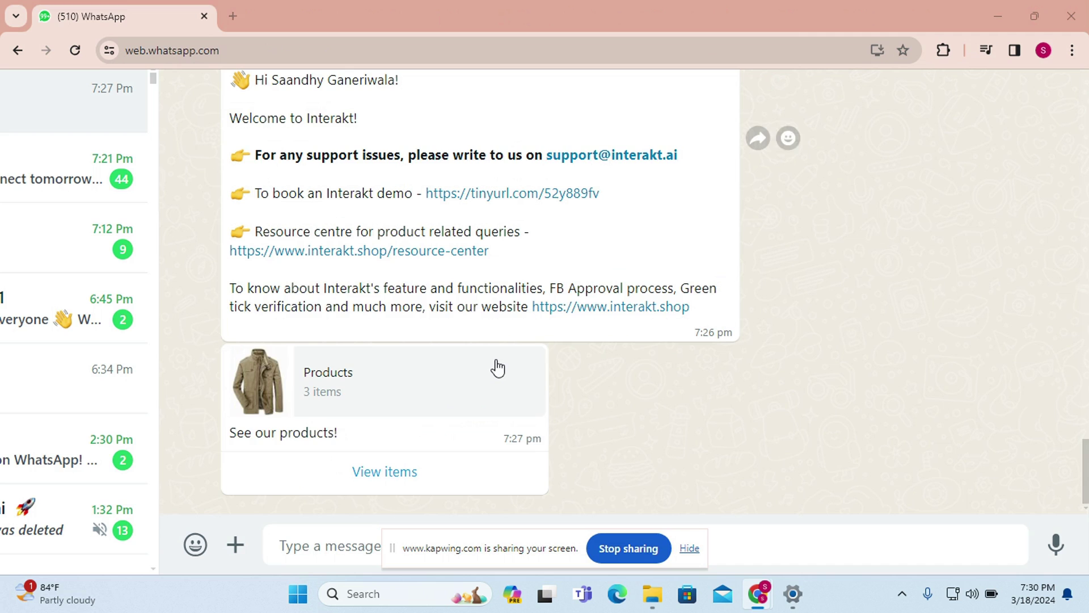
pyautogui.click(690, 548)
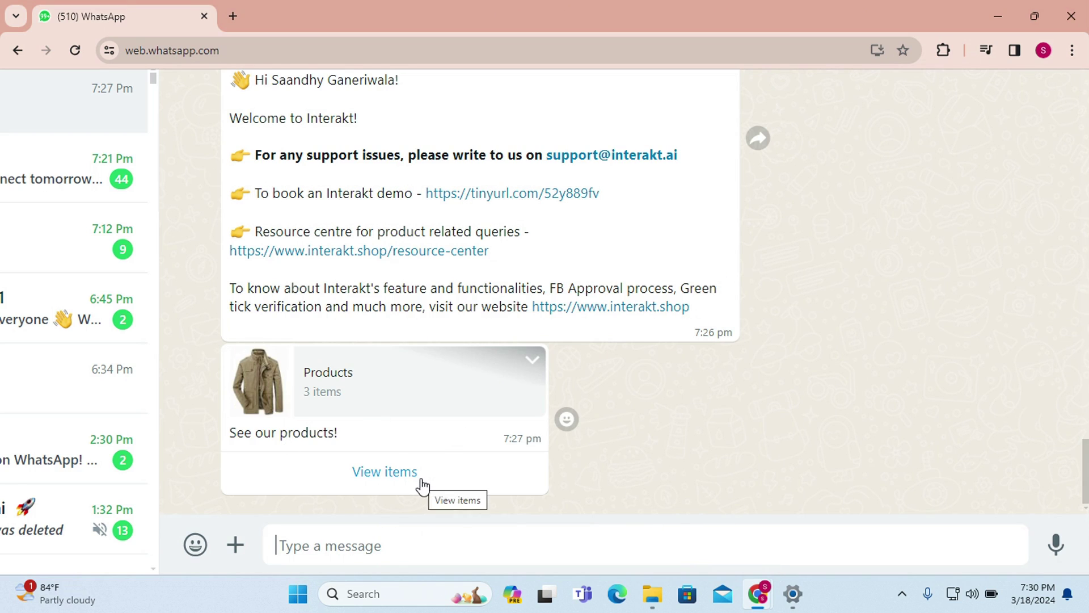
pyautogui.click(384, 472)
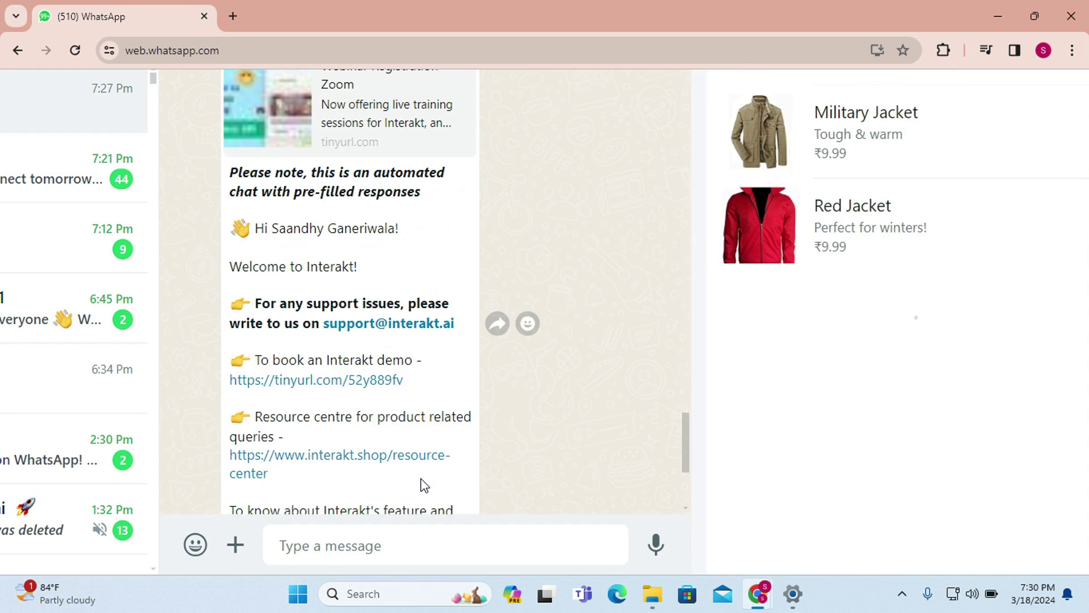
pyautogui.click(920, 234)
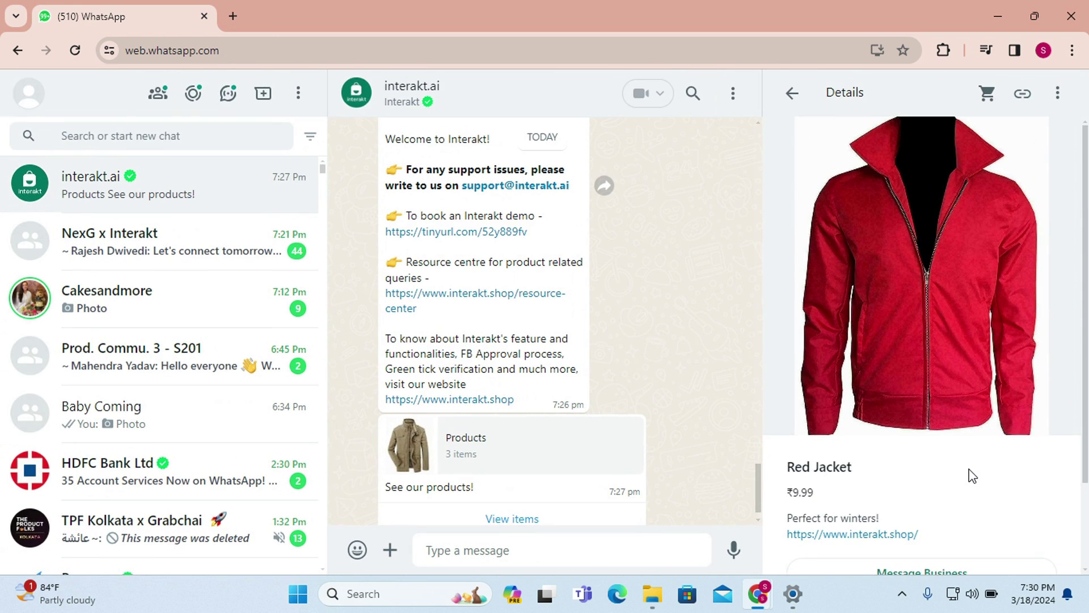
pyautogui.click(964, 510)
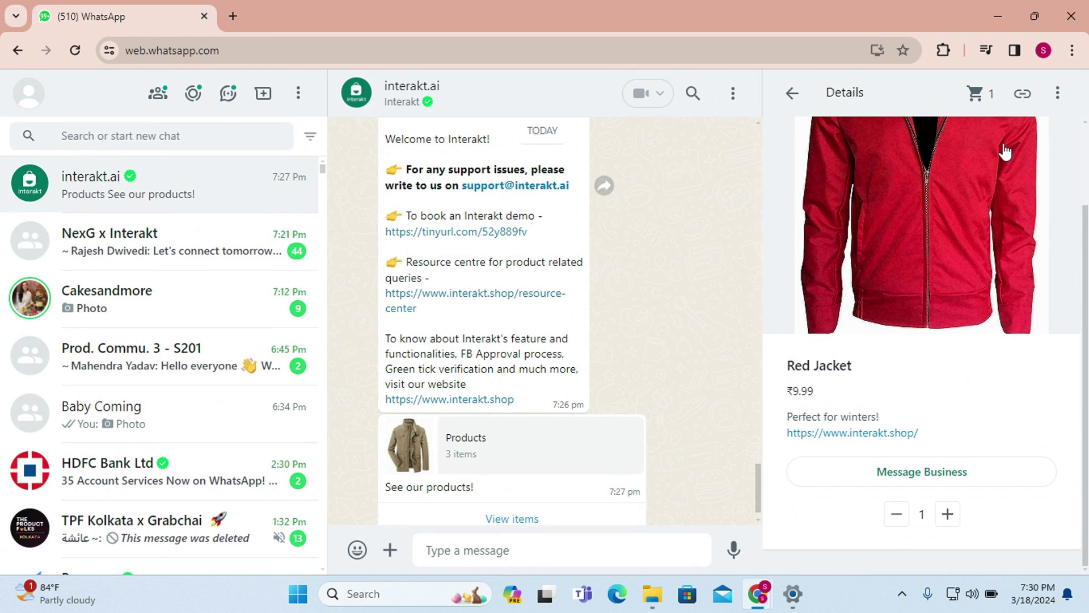
pyautogui.click(980, 94)
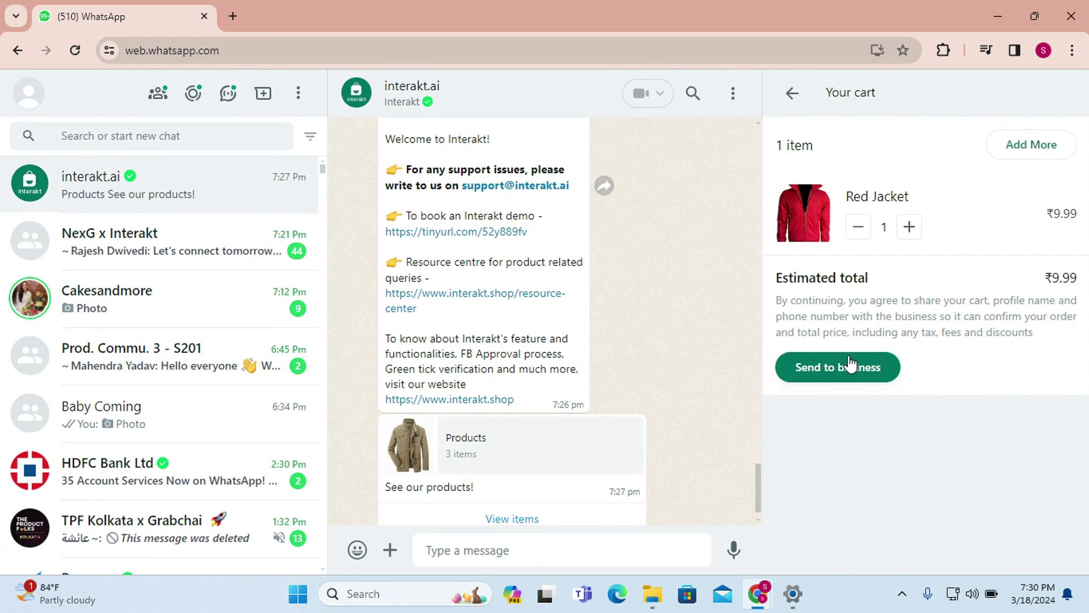
pyautogui.click(851, 364)
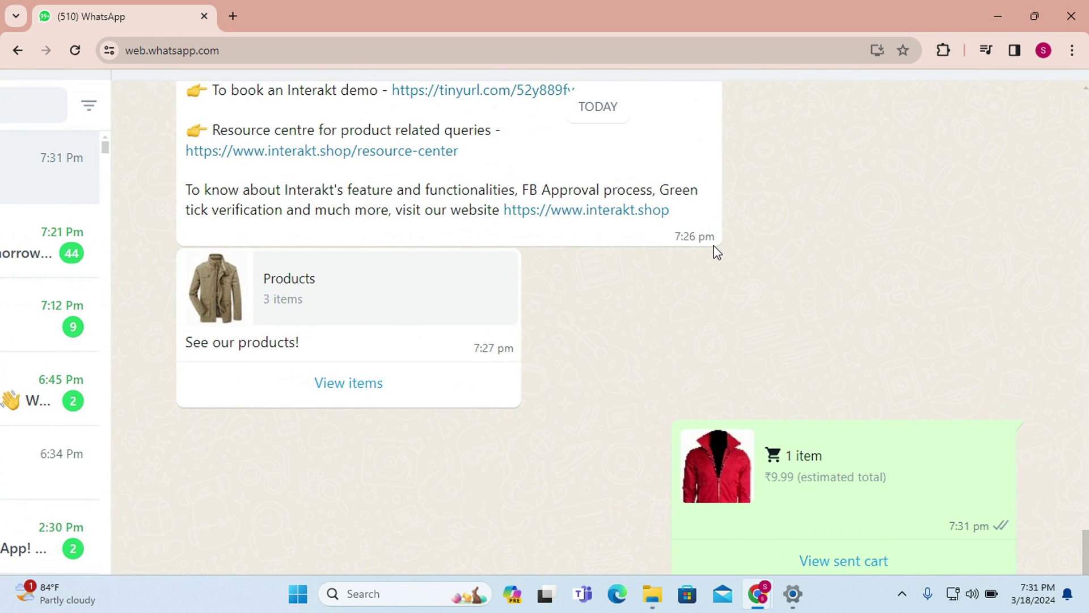
# - Load the newest cart_order_update webhook event payload in Pipedream
pyautogui.hotkey('alt', 'Tab')
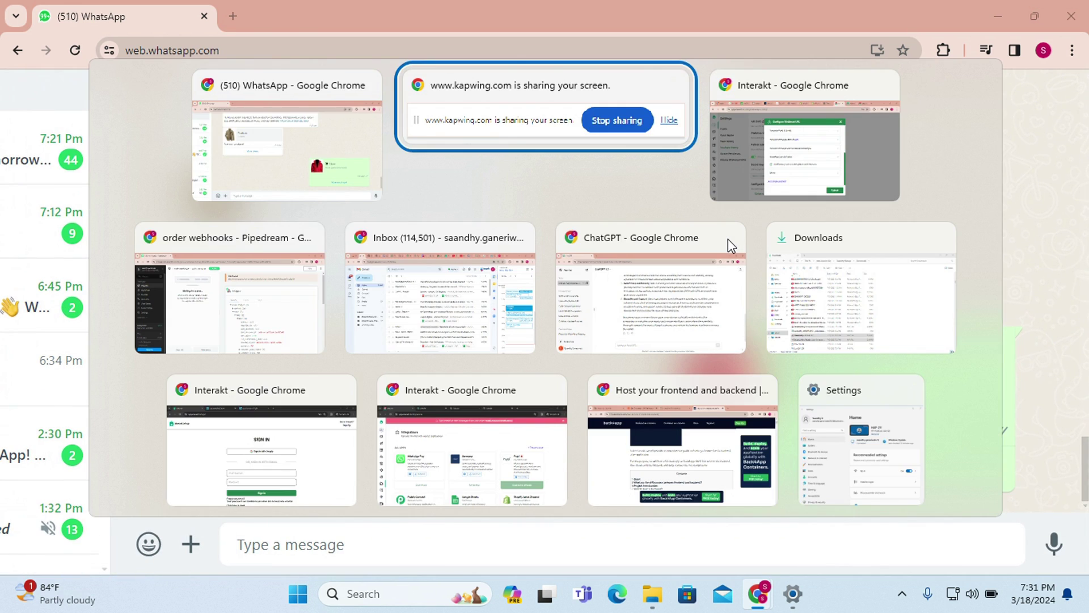
pyautogui.press('Tab')
pyautogui.press('Tab')
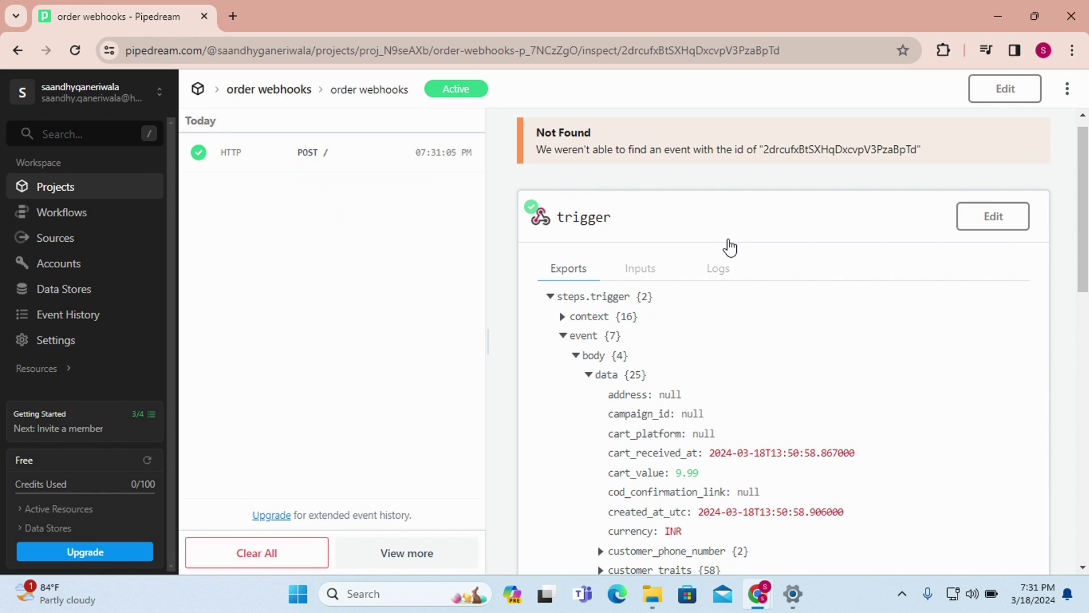
pyautogui.click(351, 168)
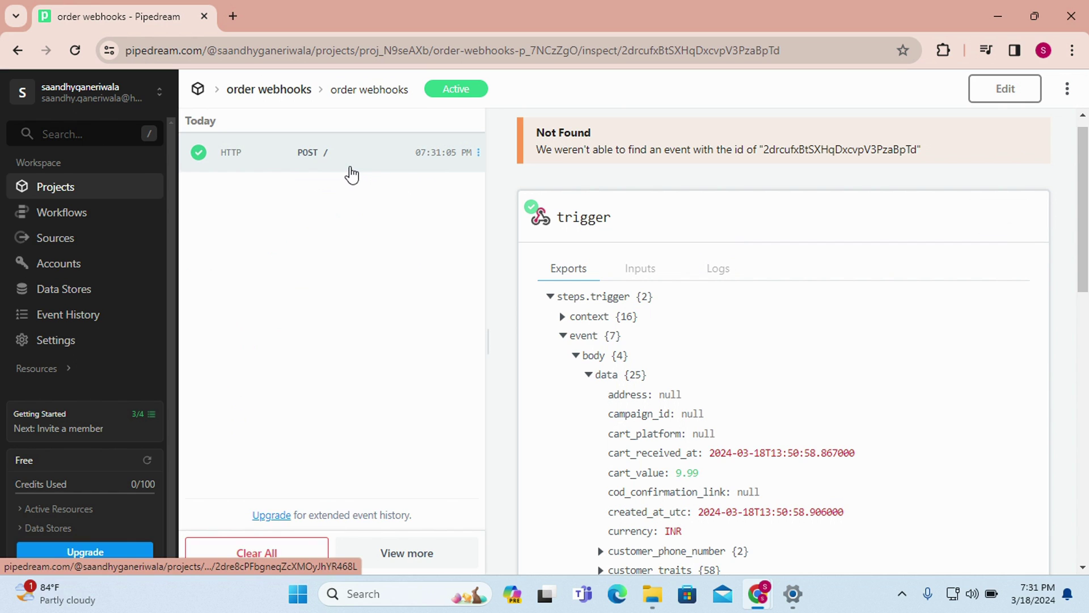
pyautogui.click(351, 174)
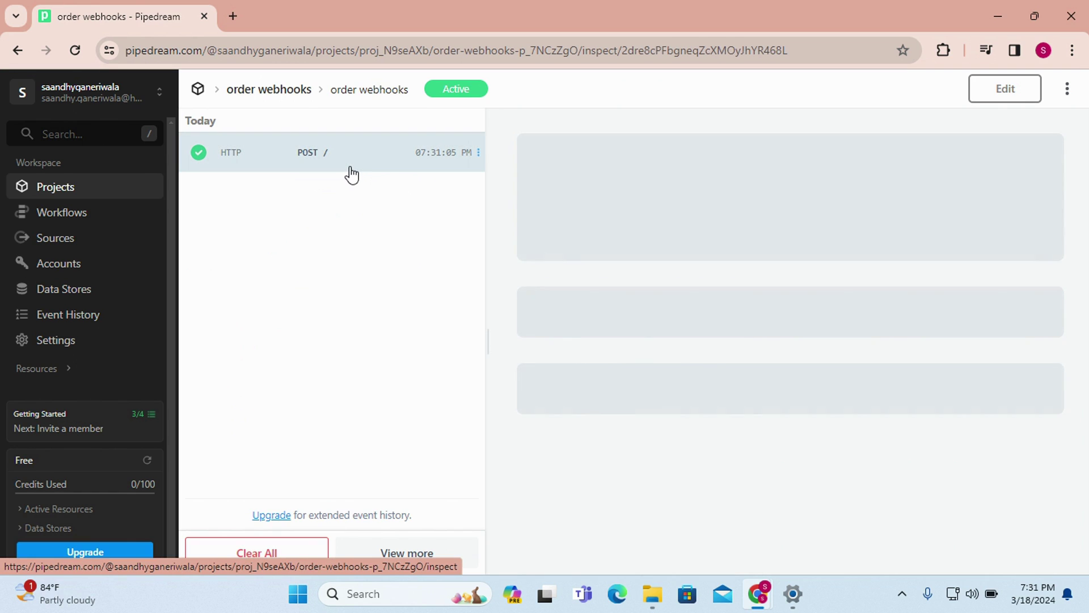
pyautogui.scroll(-4, 669, 400)
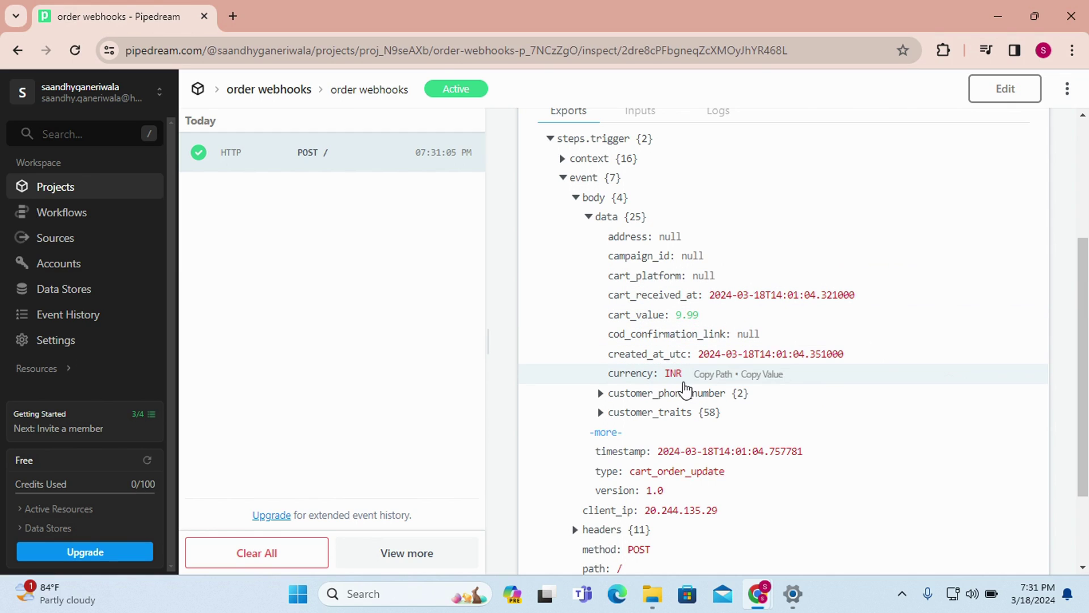
# - Inspect the event's customer_phone_number and customer_traits fields
pyautogui.click(602, 397)
pyautogui.scroll(-2, 603, 396)
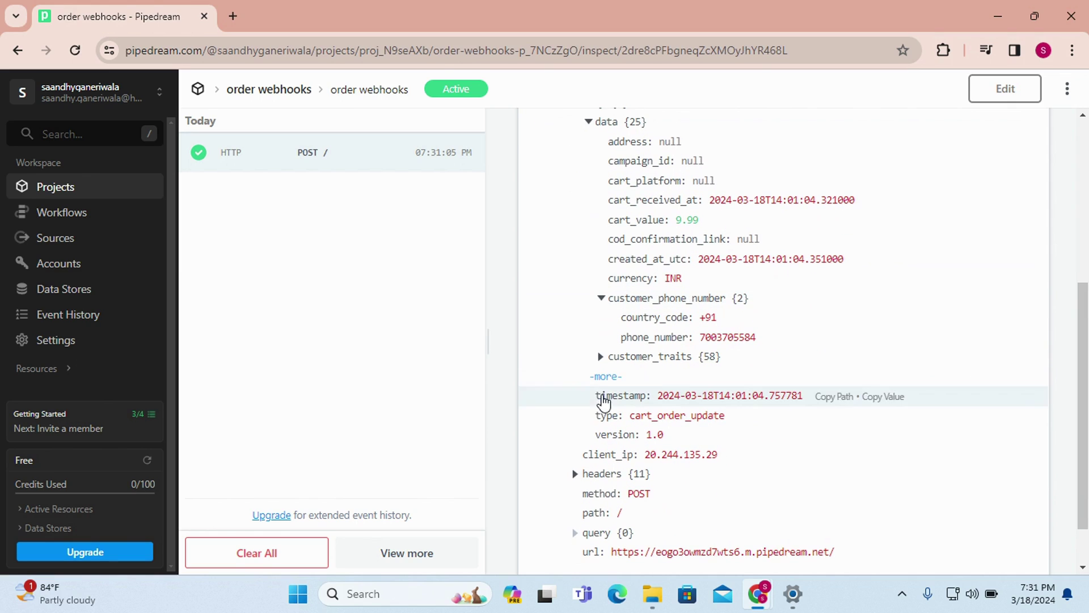
pyautogui.click(605, 378)
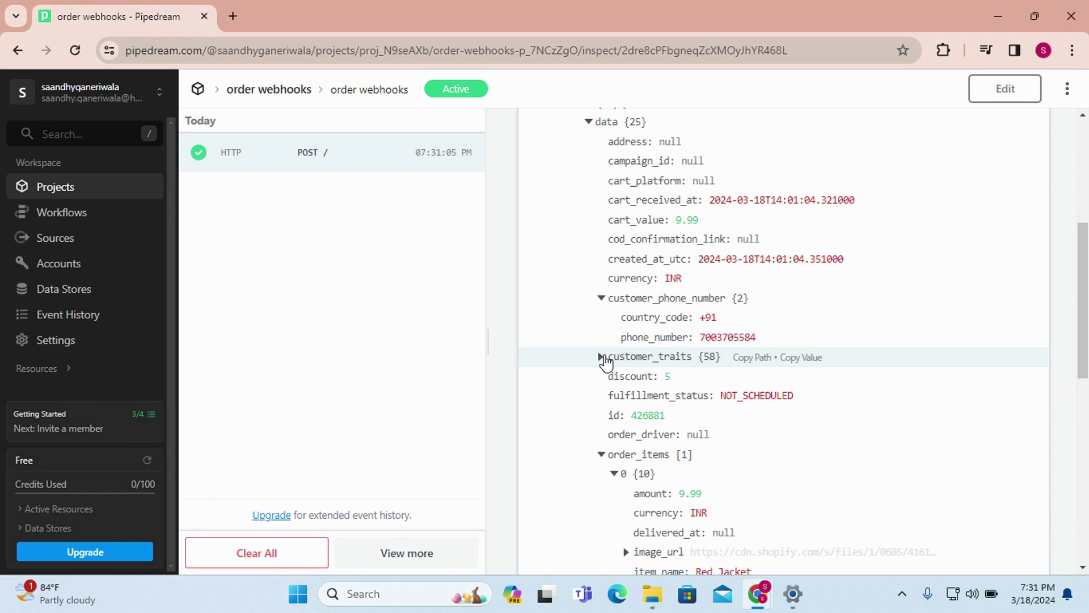
pyautogui.click(602, 357)
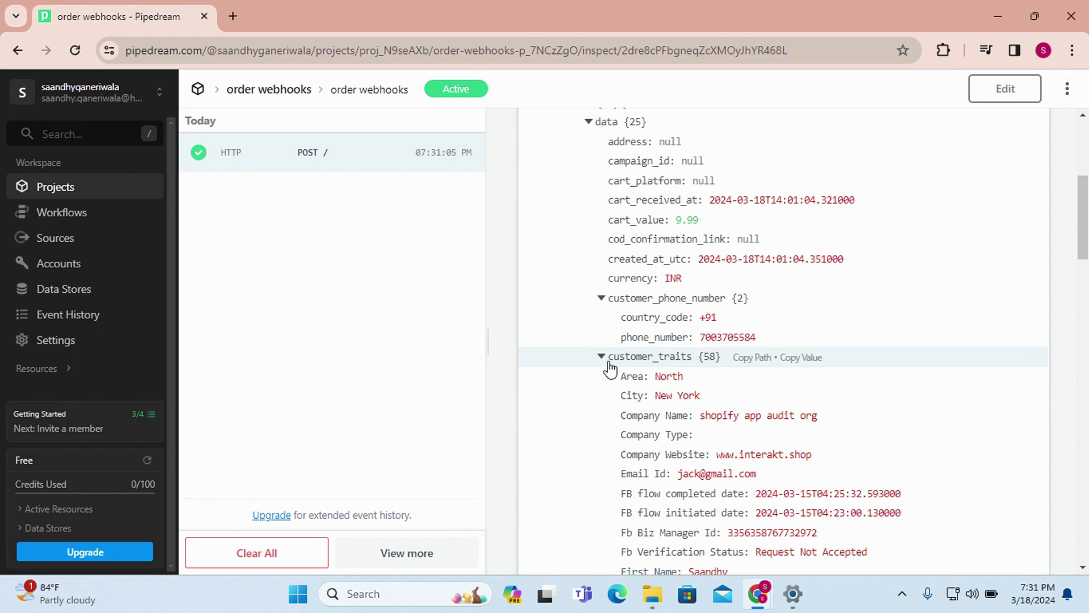
pyautogui.click(609, 366)
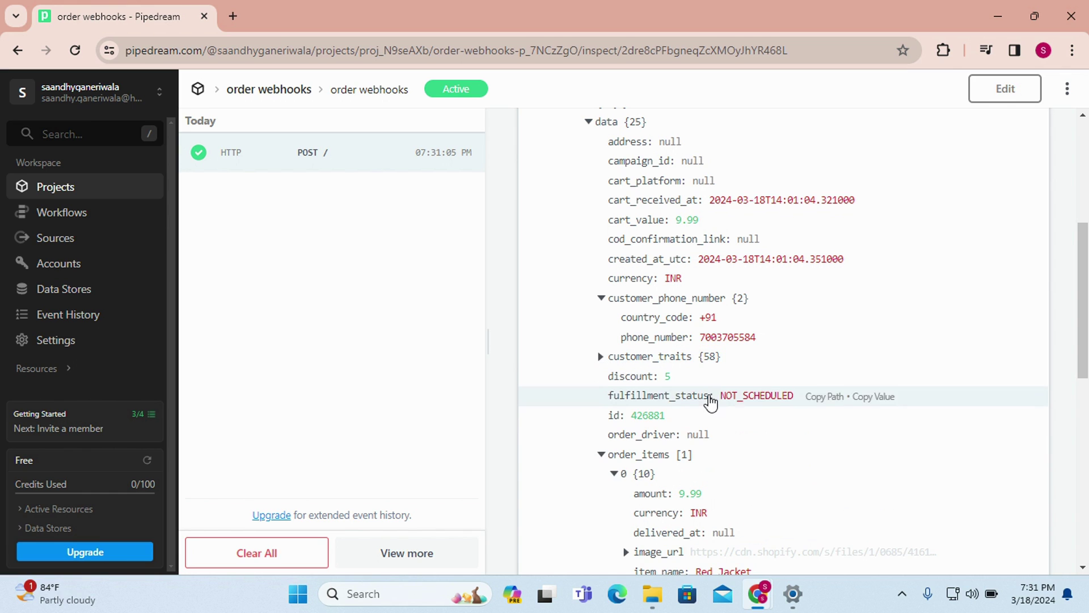
# - Expand the Red Jacket order item's image_url and review the CART_RECEIVED status
pyautogui.scroll(-1, 707, 401)
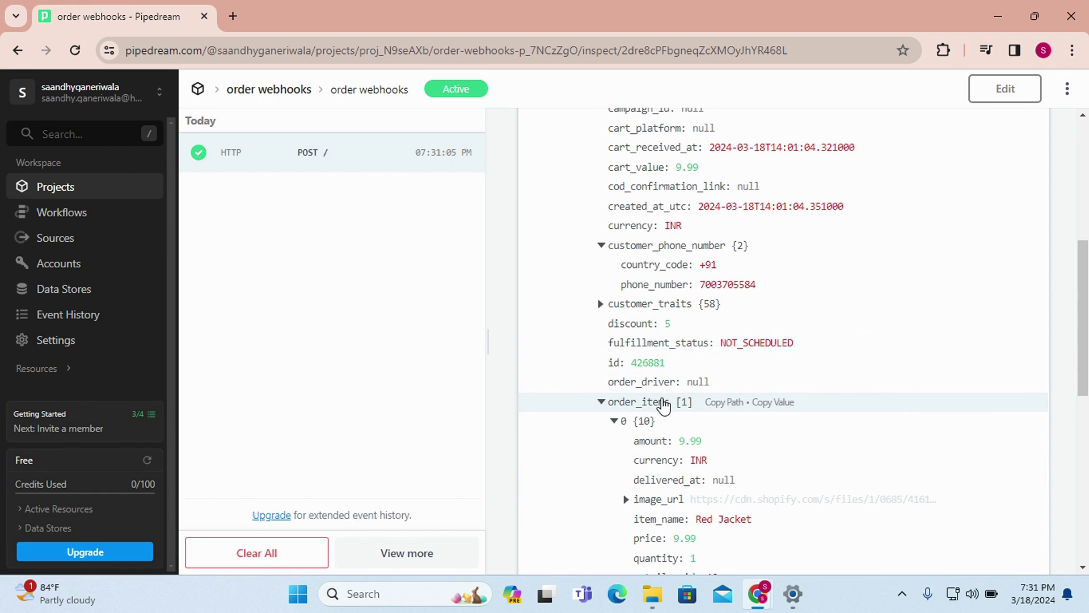
pyautogui.scroll(-1, 662, 406)
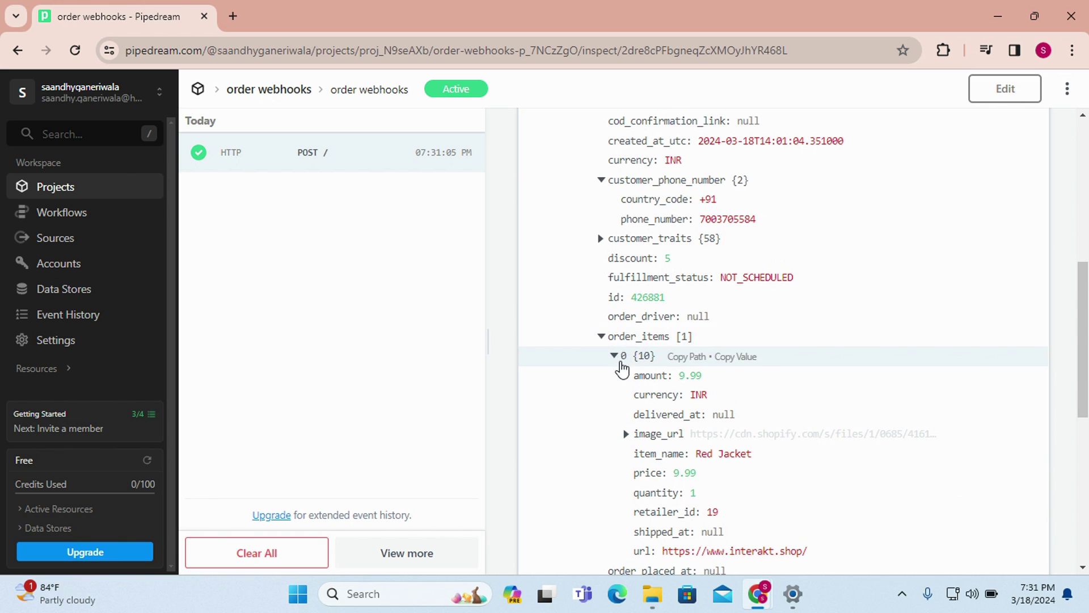
pyautogui.scroll(-1, 683, 389)
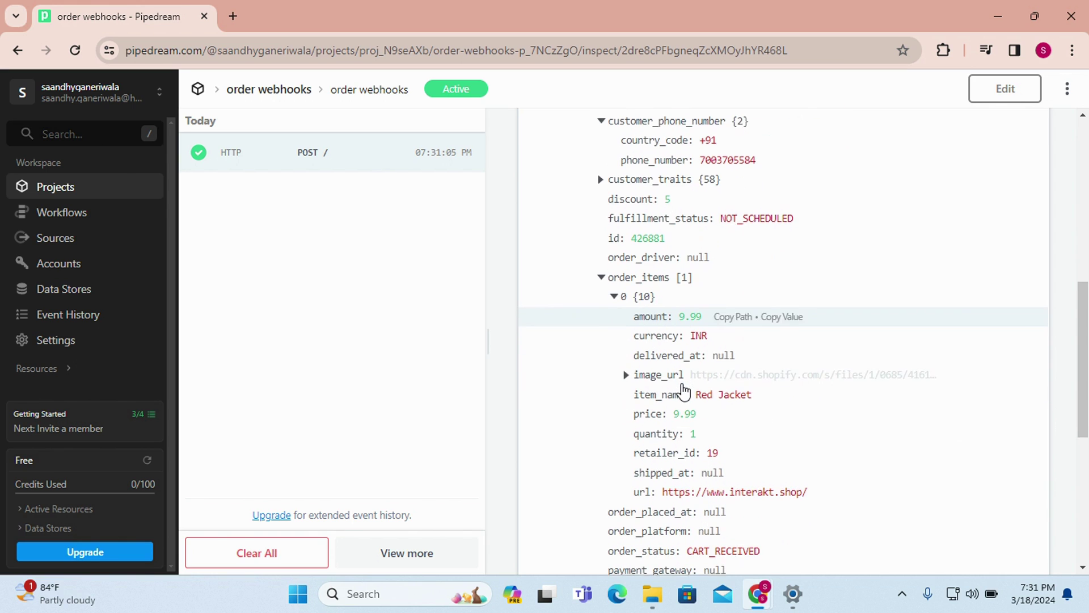
pyautogui.click(625, 375)
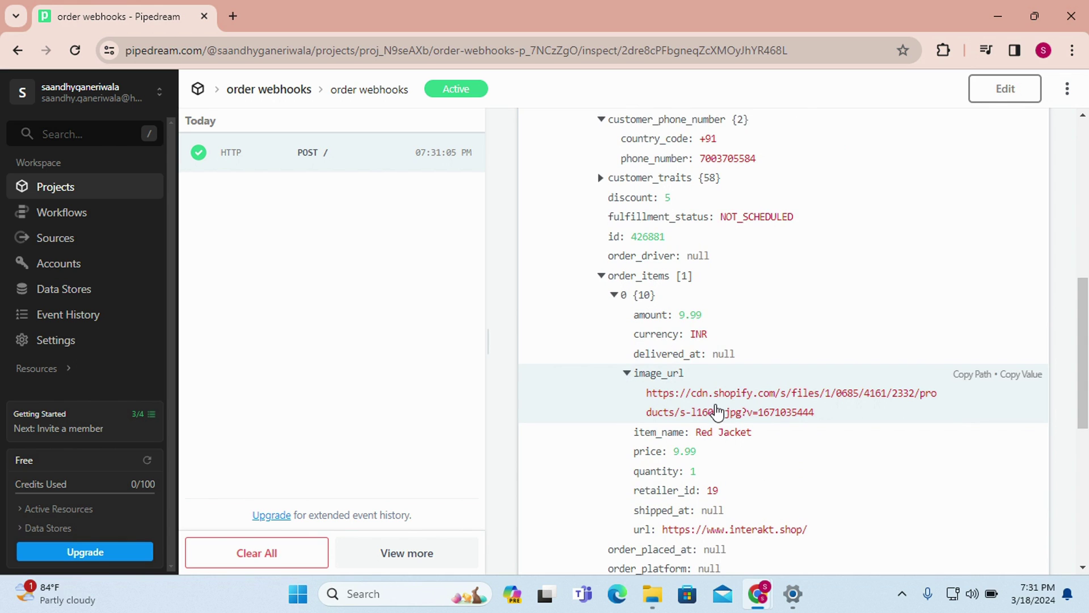
pyautogui.scroll(-1, 716, 413)
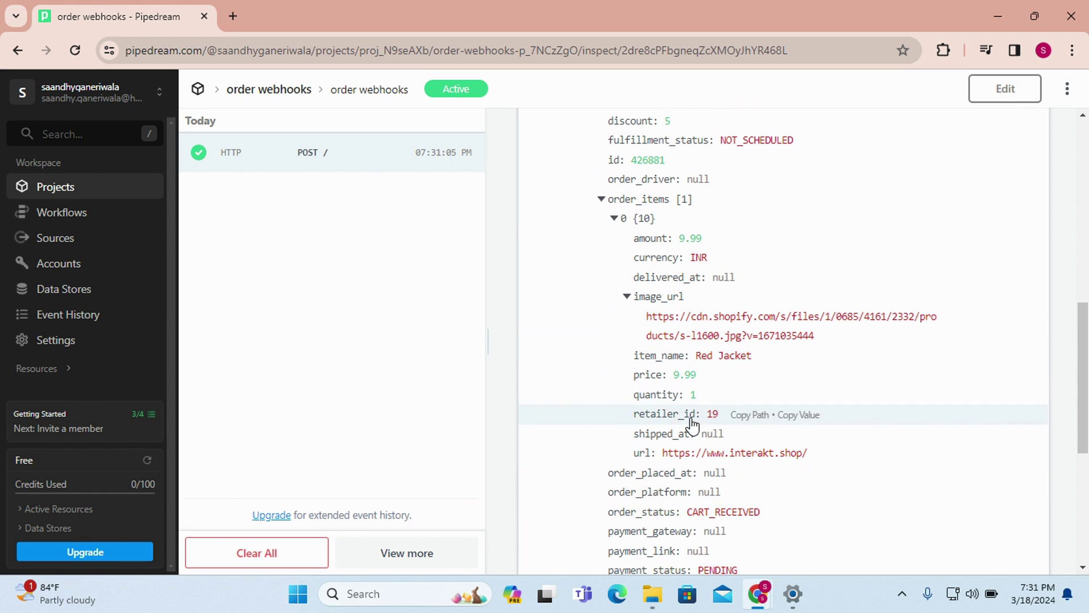
pyautogui.scroll(-3, 695, 408)
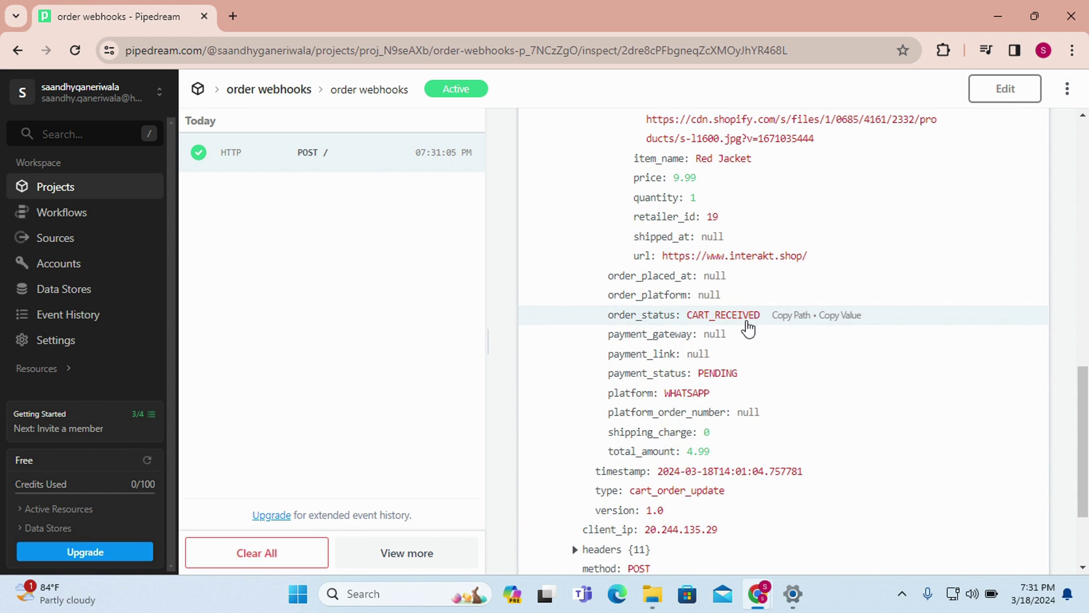
pyautogui.scroll(-2, 684, 436)
pyautogui.scroll(5, 683, 448)
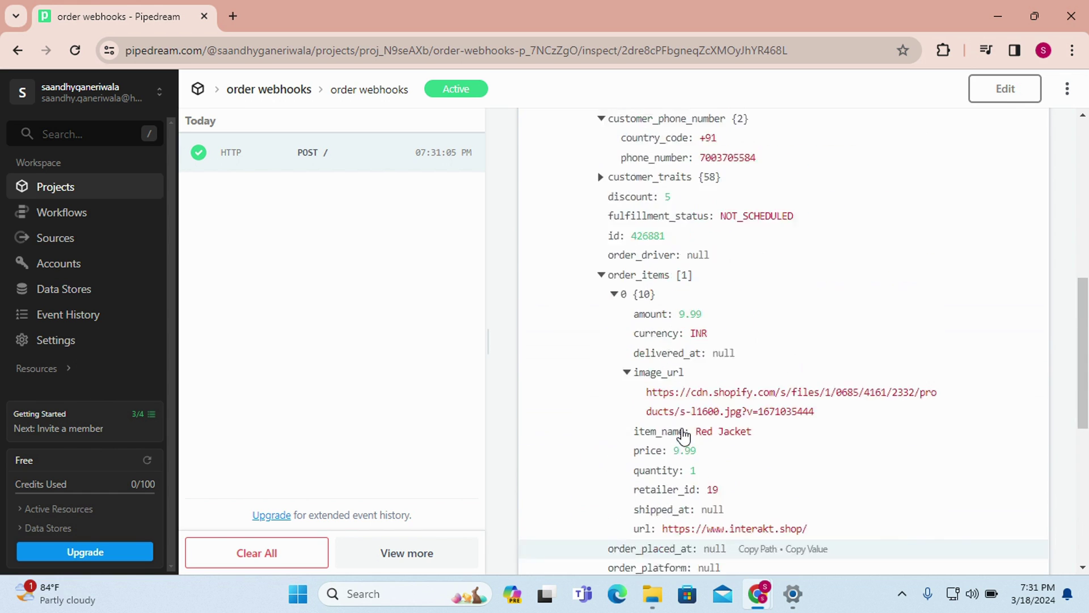
pyautogui.scroll(10, 683, 440)
pyautogui.hotkey('alt', 'Tab')
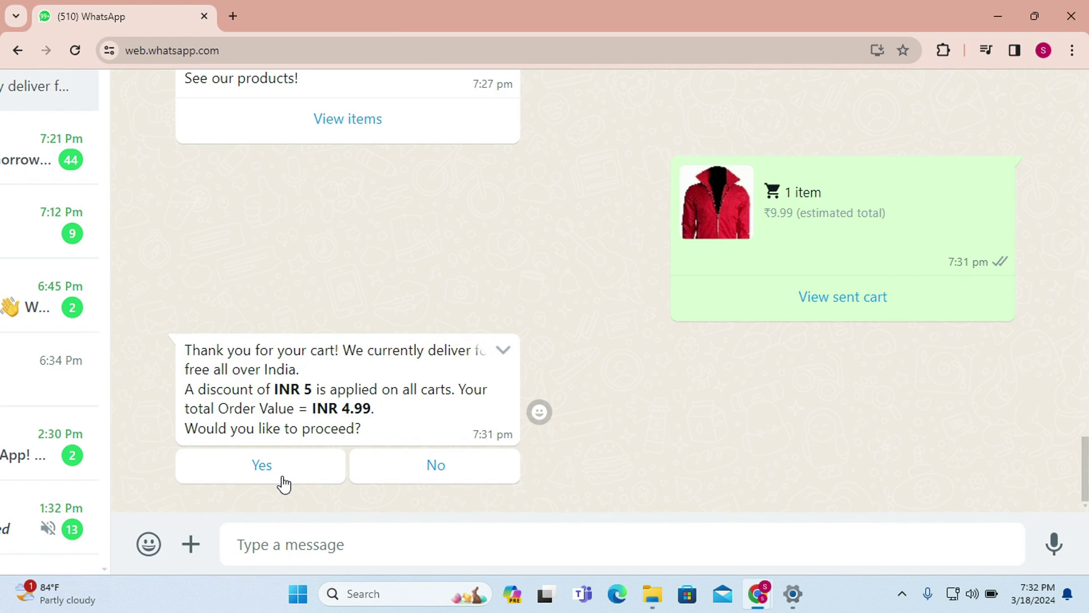
# - Proceed with the cart, keep the stored Kolkata address and pay Online for order #426881
pyautogui.click(261, 465)
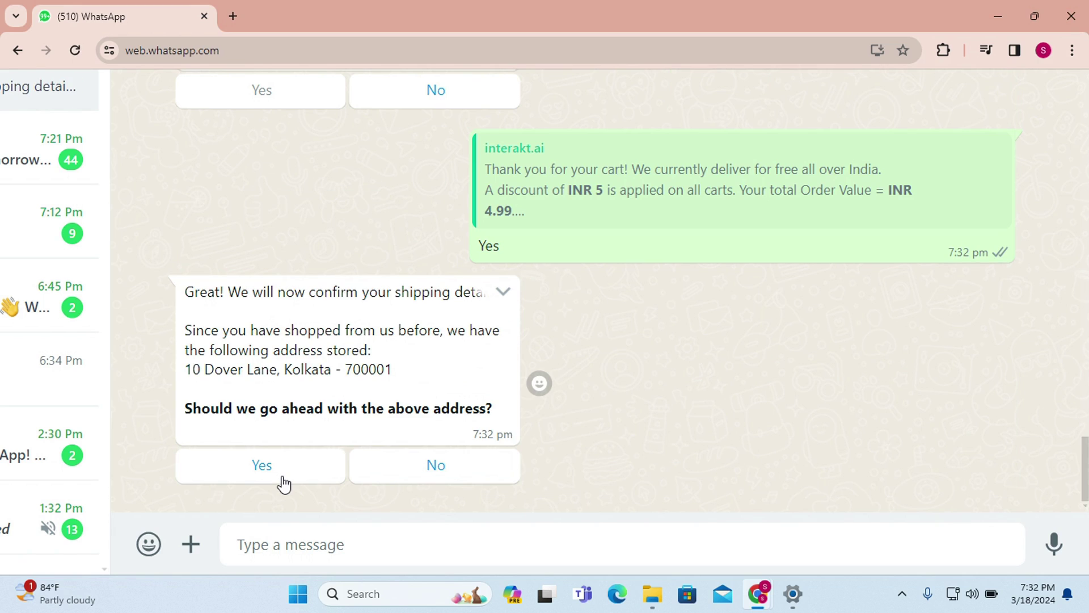
pyautogui.click(287, 473)
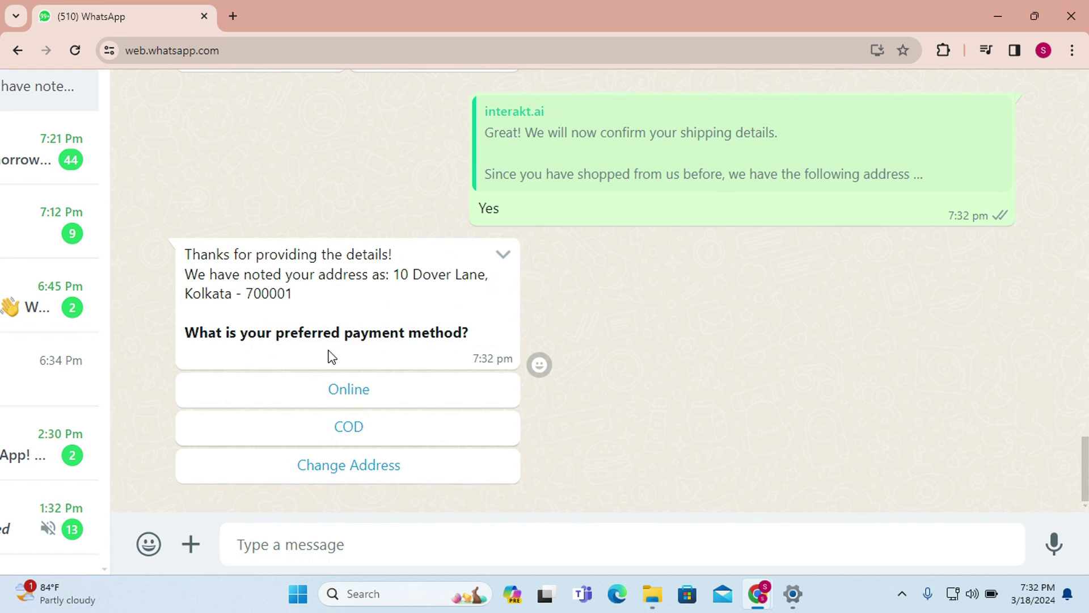
pyautogui.click(401, 390)
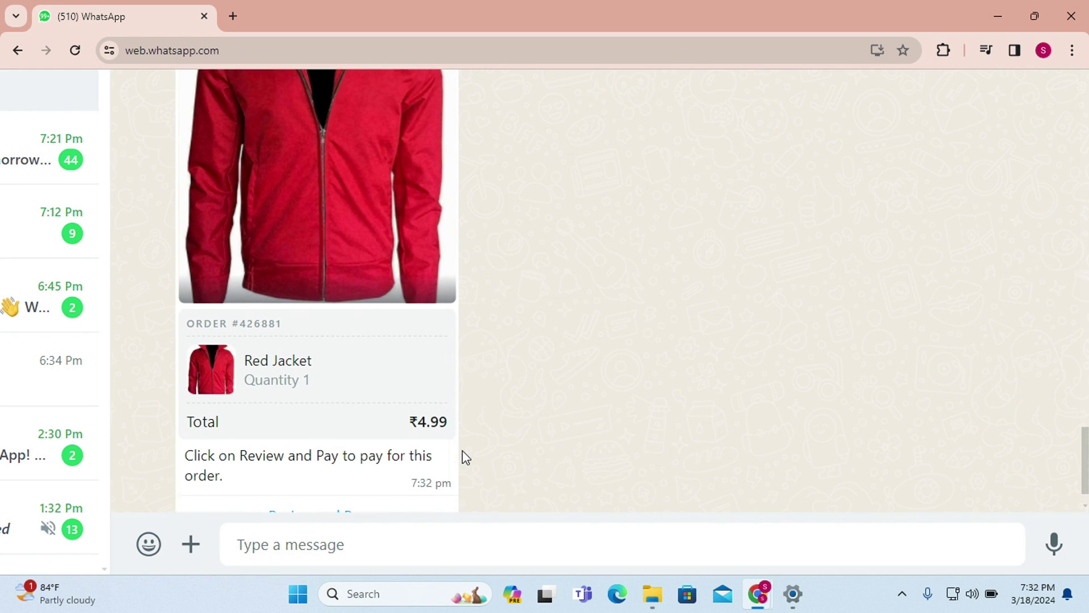
pyautogui.moveTo(357, 428)
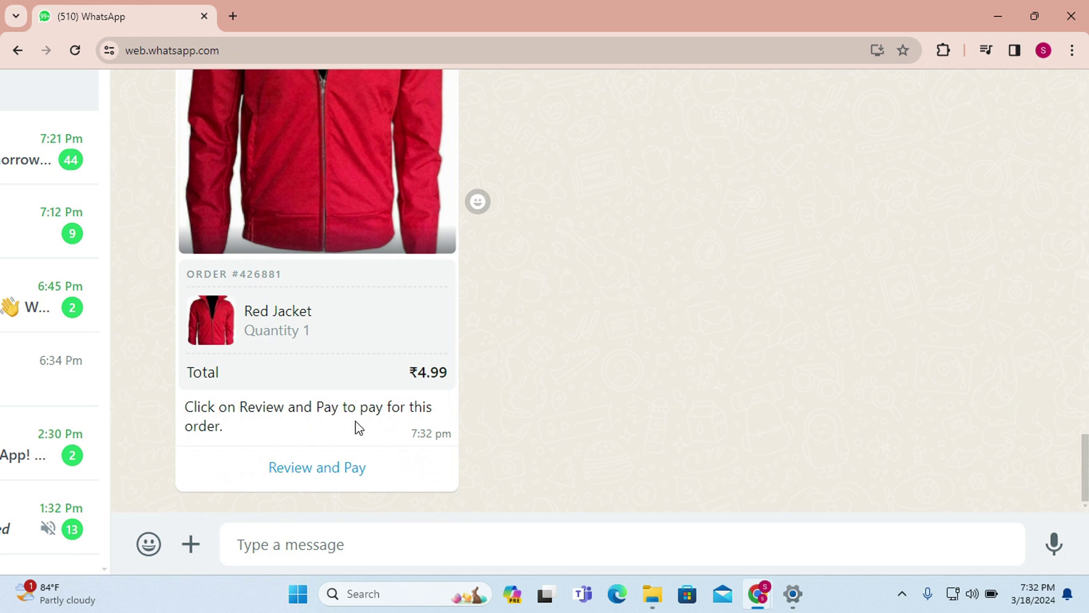
pyautogui.hotkey('alt', 'Tab')
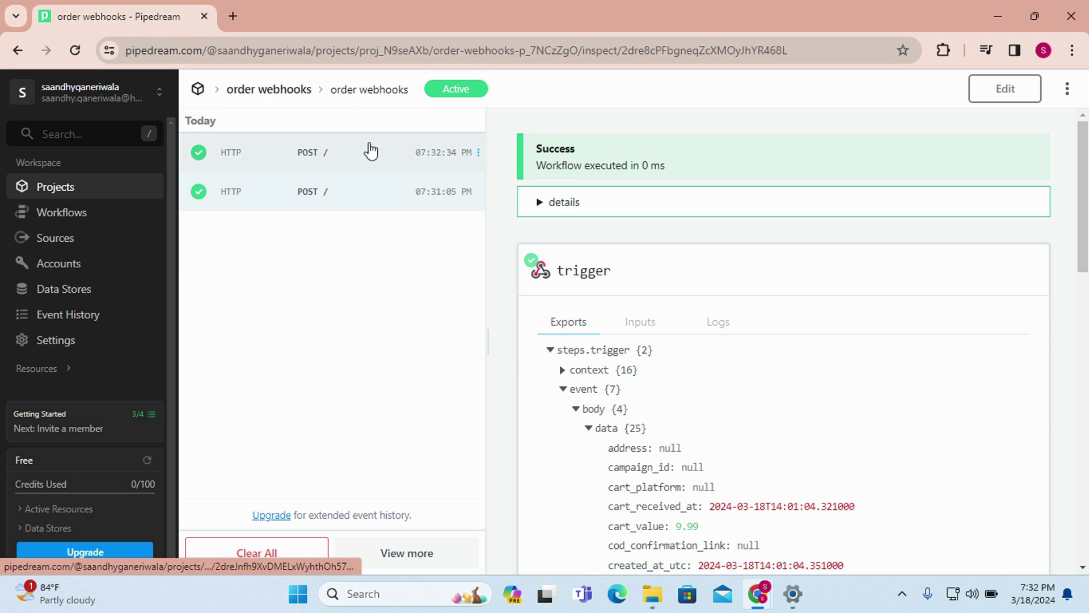
pyautogui.click(368, 149)
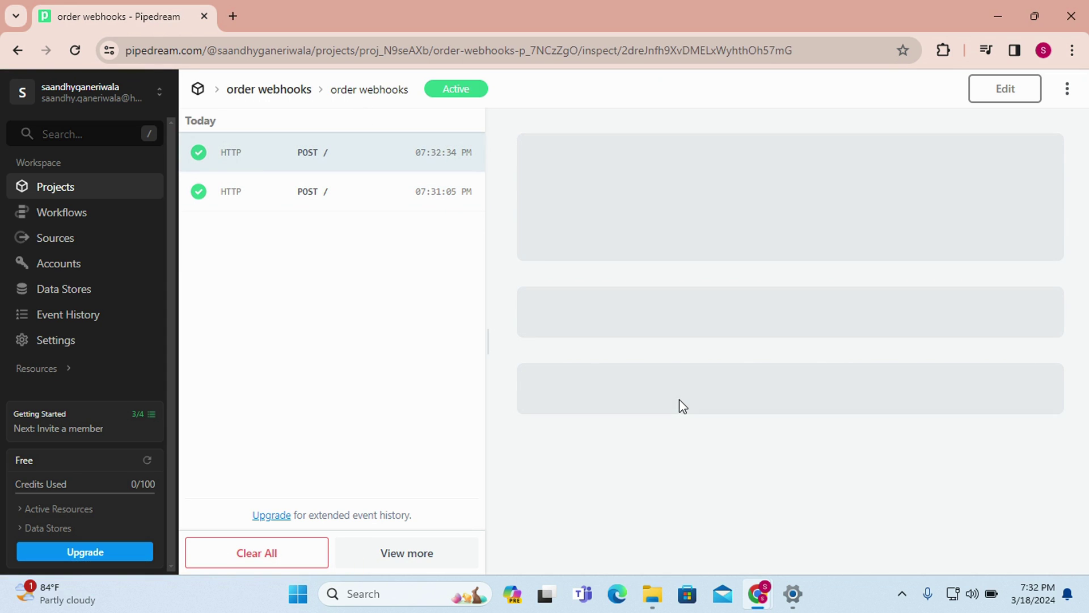
pyautogui.scroll(-2, 723, 466)
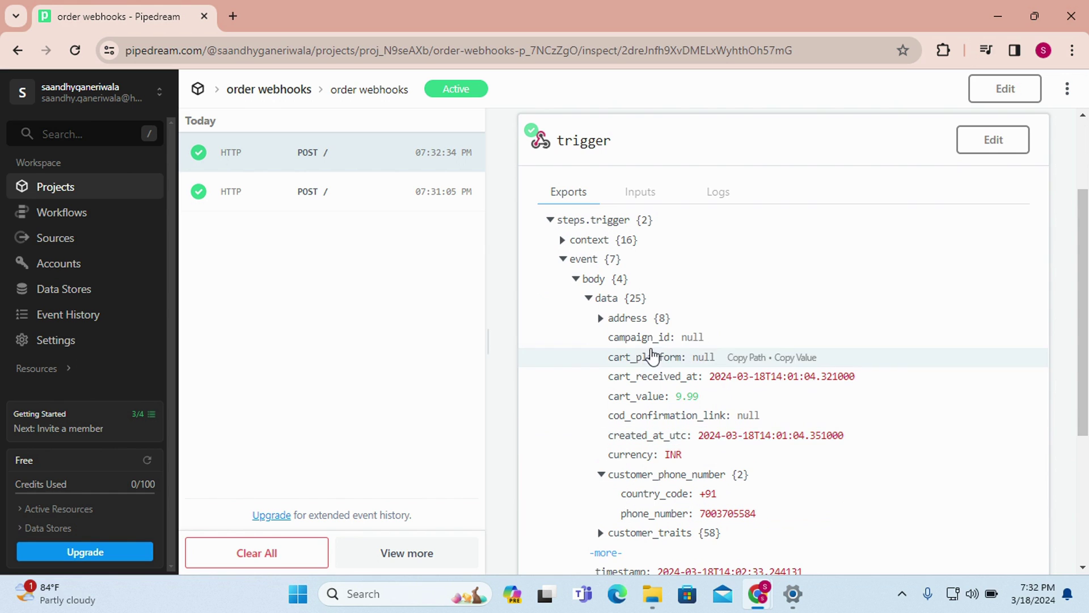
pyautogui.click(600, 319)
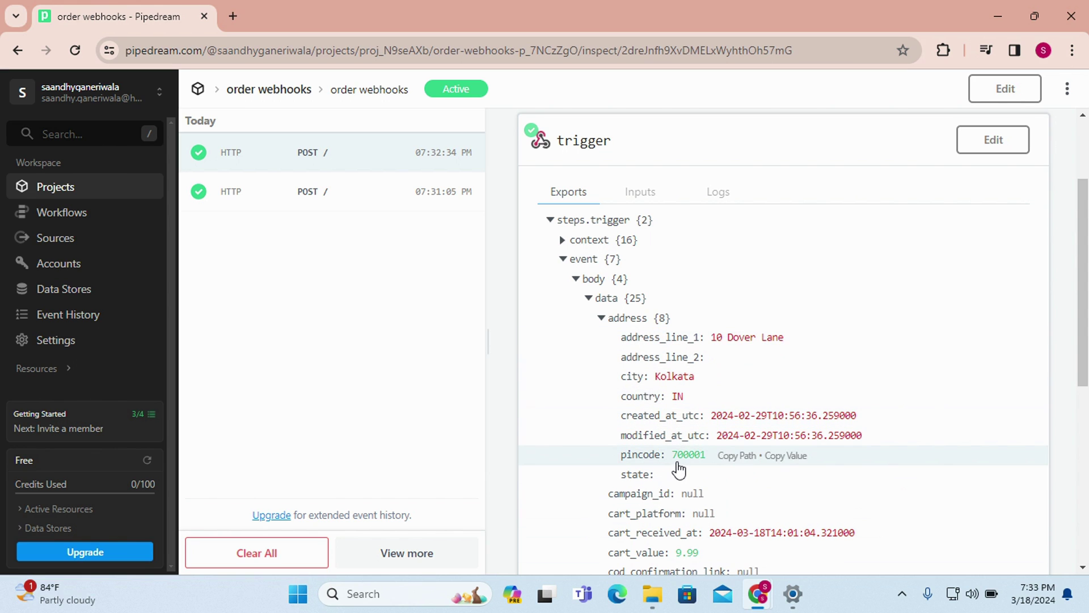
pyautogui.hotkey('alt', 'Tab')
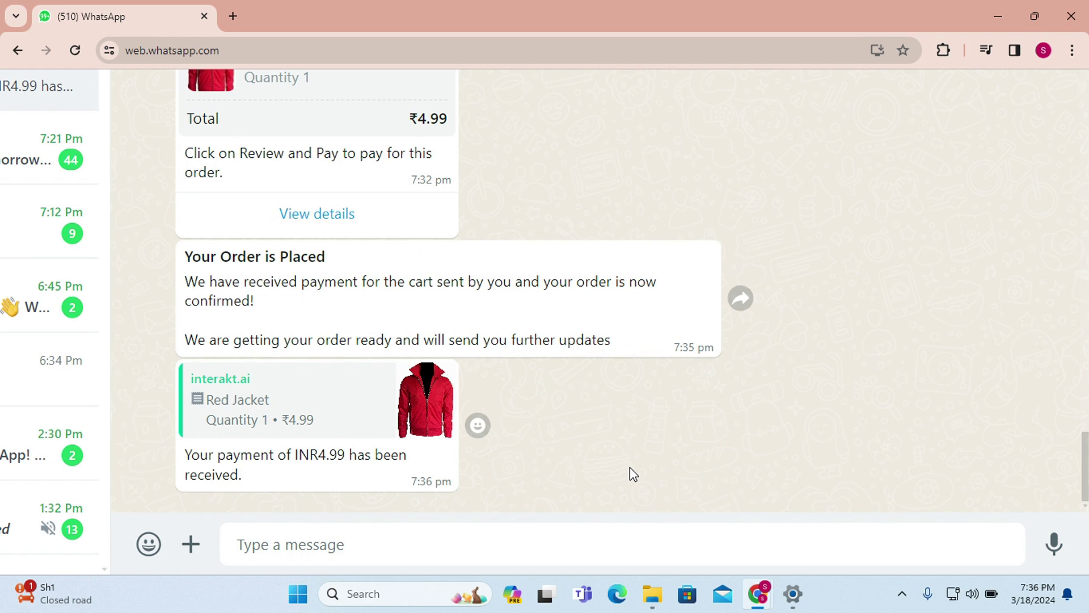
# - Open the second 07:35:50 webhook event and scroll through its trigger exports
pyautogui.hotkey('alt', 'Tab')
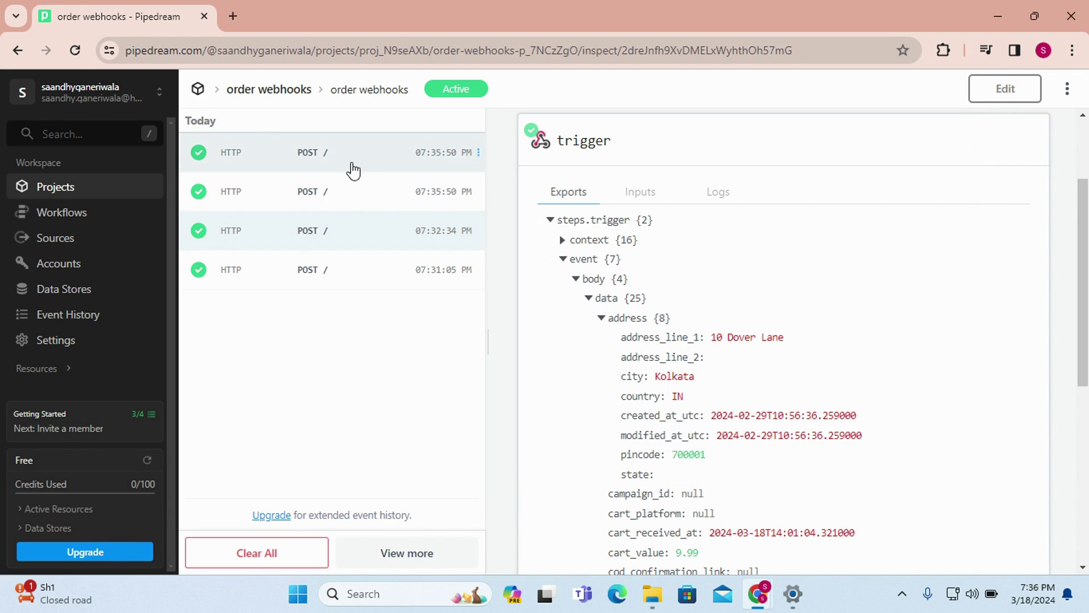
pyautogui.click(371, 199)
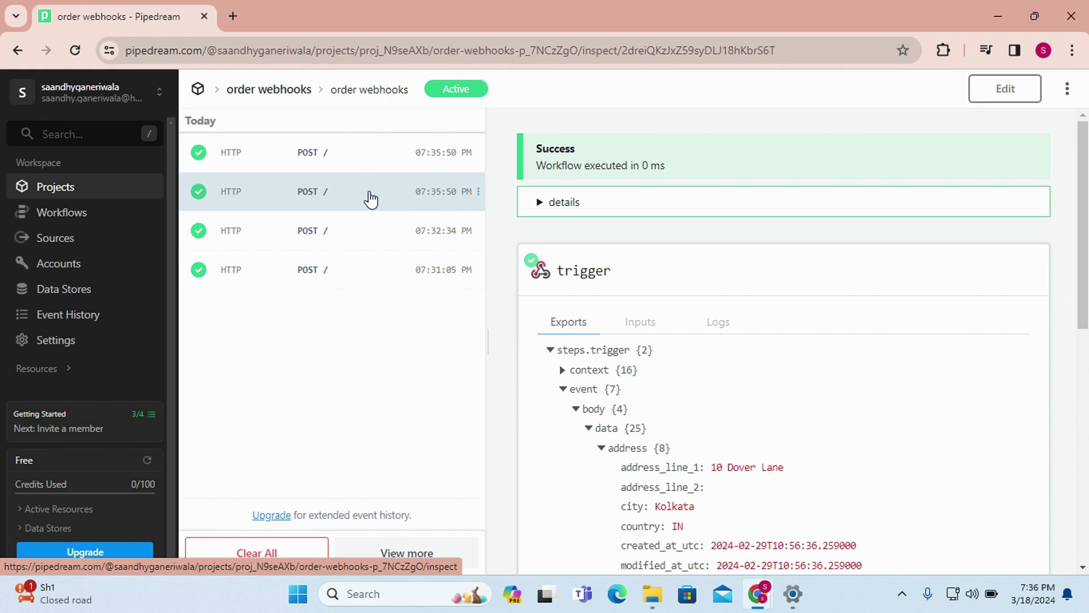
pyautogui.scroll(-3, 803, 411)
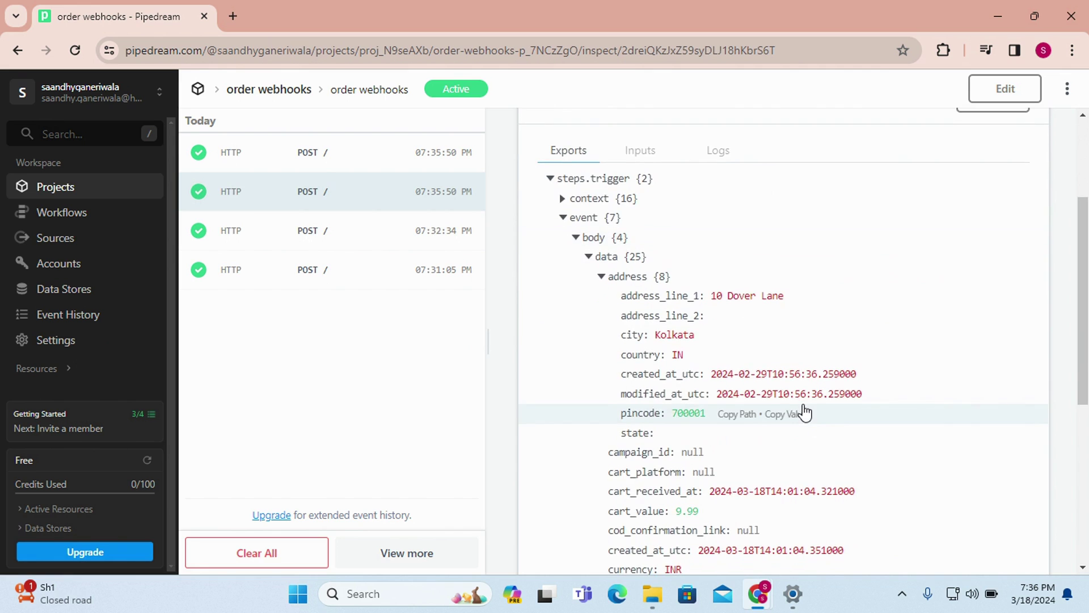
pyautogui.scroll(-3, 803, 412)
pyautogui.scroll(1, 803, 411)
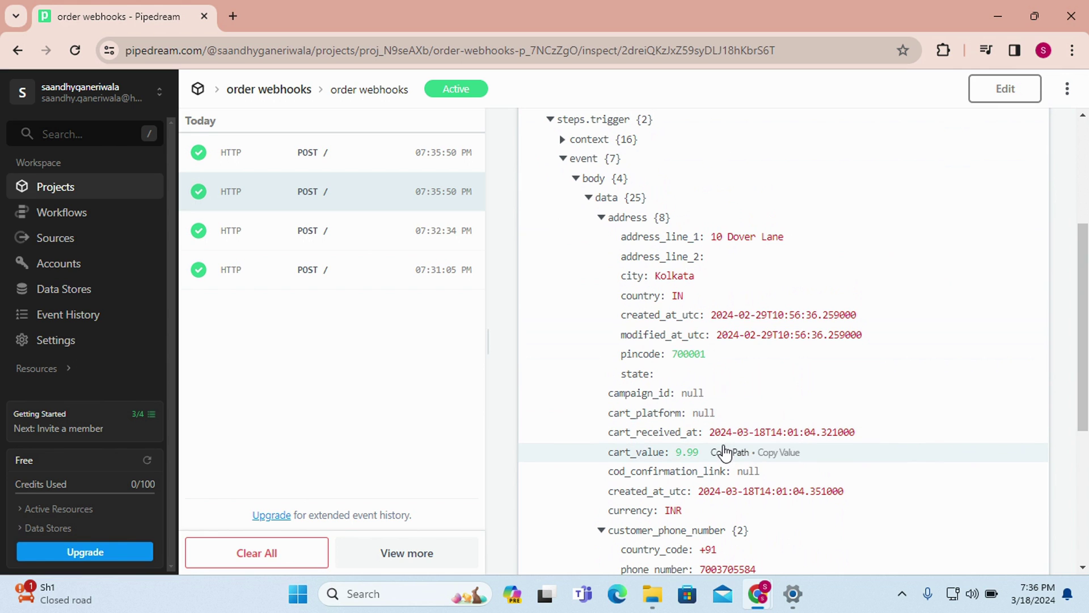
pyautogui.scroll(-2, 725, 453)
pyautogui.scroll(-1, 725, 452)
pyautogui.scroll(-1, 725, 452)
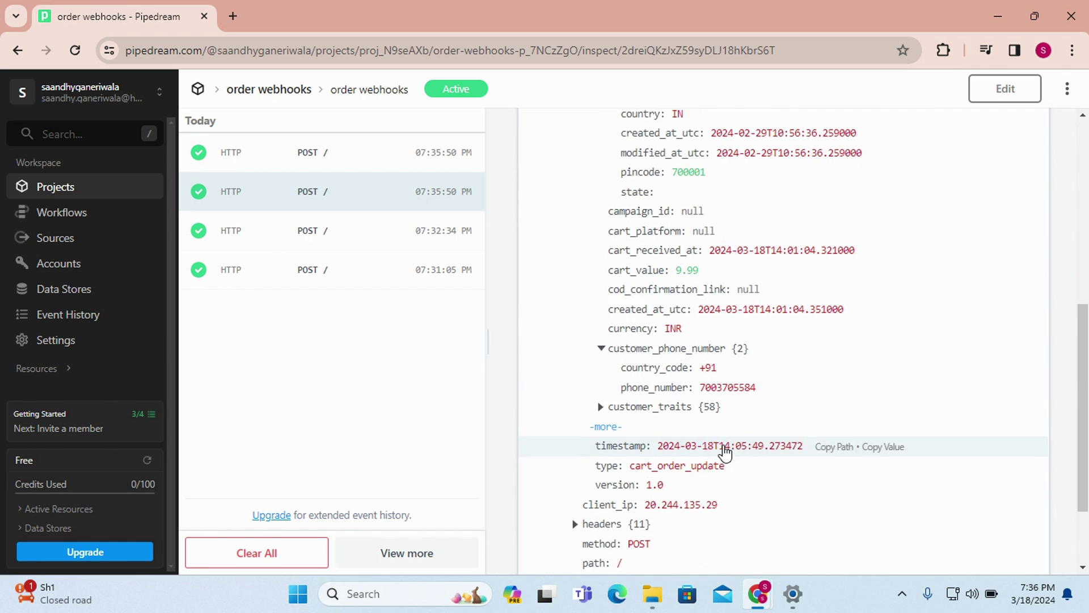
pyautogui.scroll(-2, 725, 453)
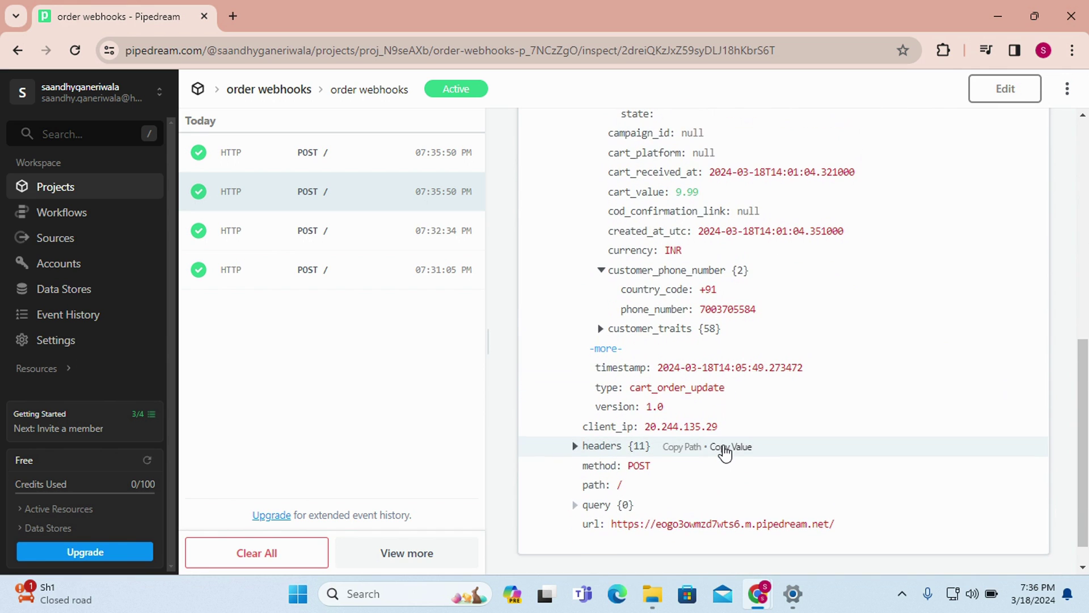
pyautogui.scroll(-1, 725, 452)
# - Reveal hidden order fields and collapse order_items to show CONFIRMED, PAID via WA_PAY
pyautogui.click(605, 316)
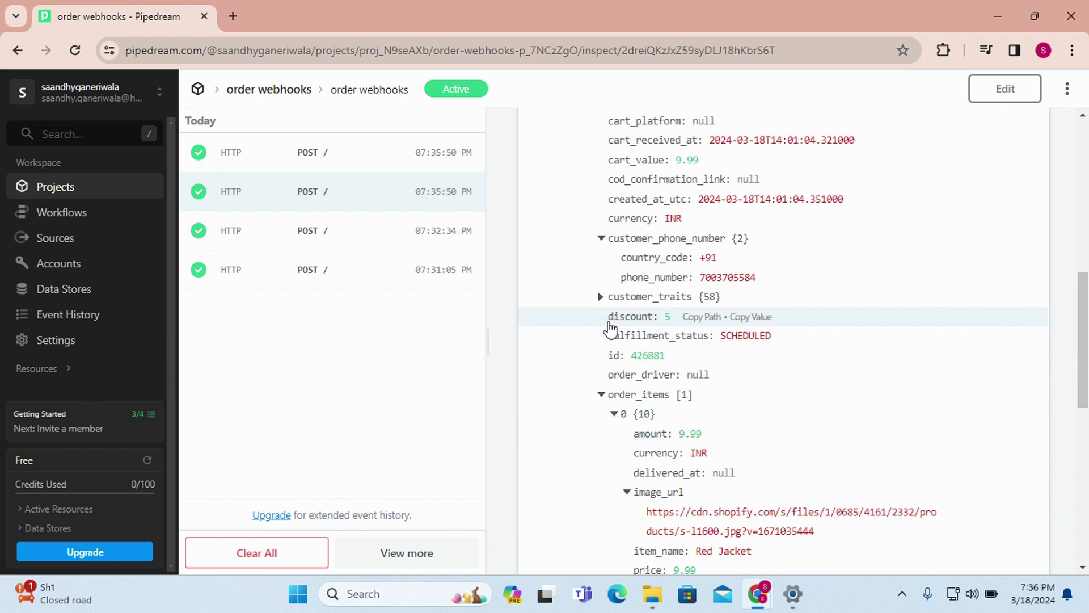
pyautogui.scroll(-1, 664, 358)
pyautogui.scroll(-1, 667, 359)
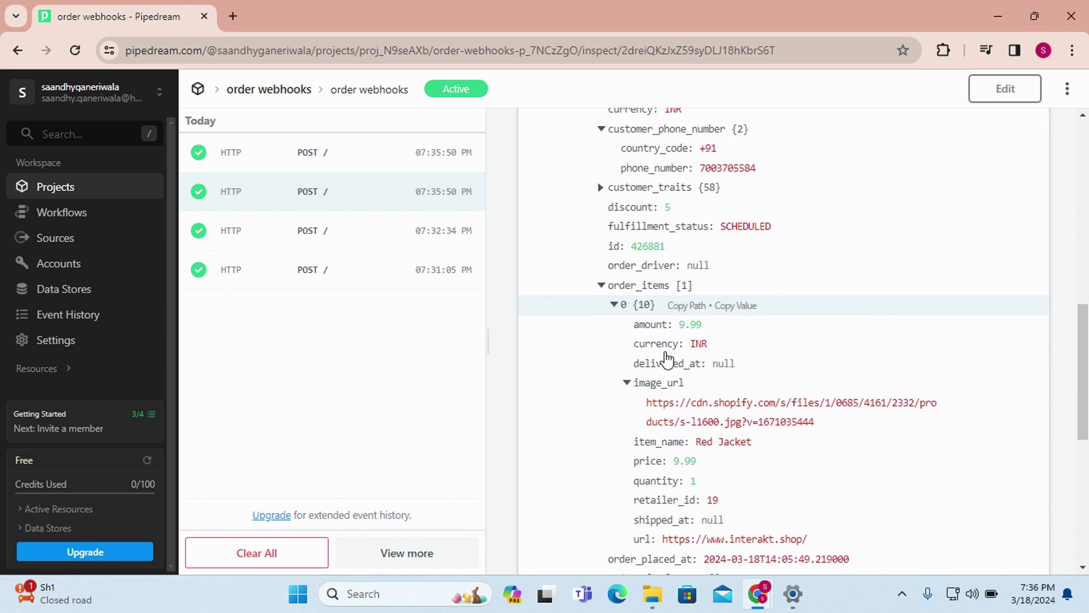
pyautogui.click(602, 286)
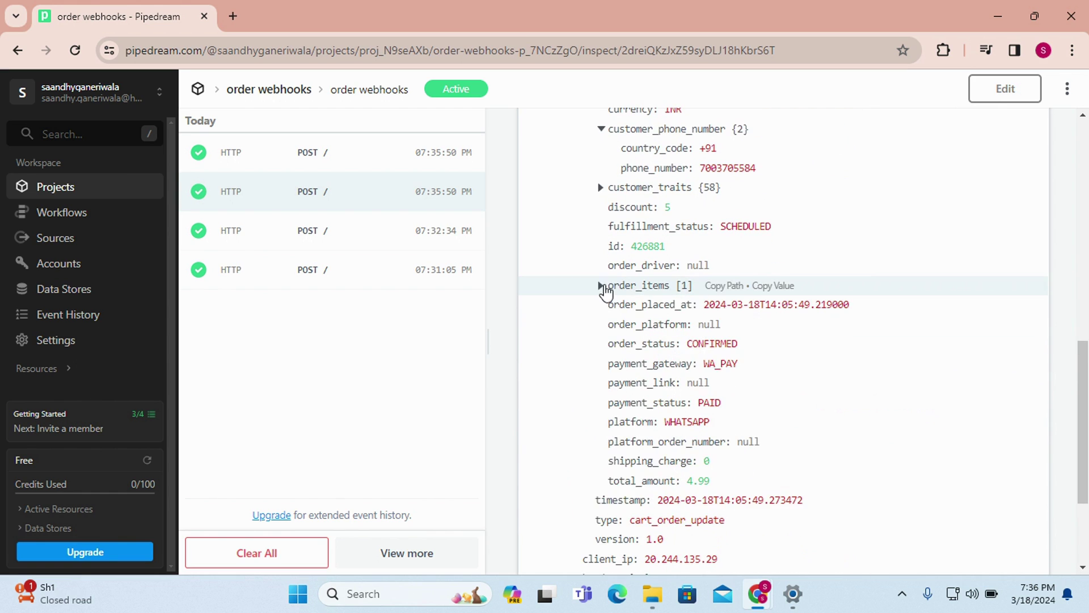